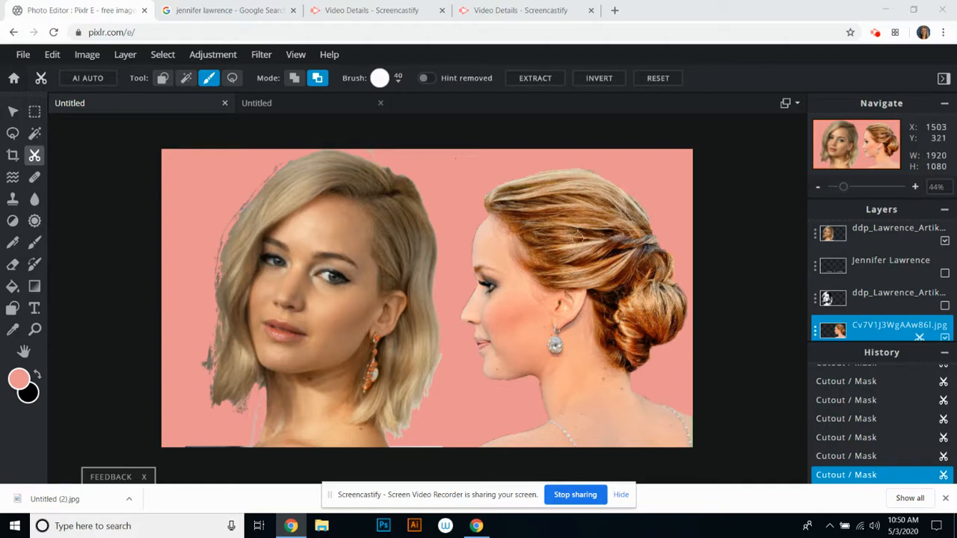
- Set the foreground colour to near-black #0A0A0A and paint-fill the cut-out side profile into a solid silhouette
left_click(841, 331)
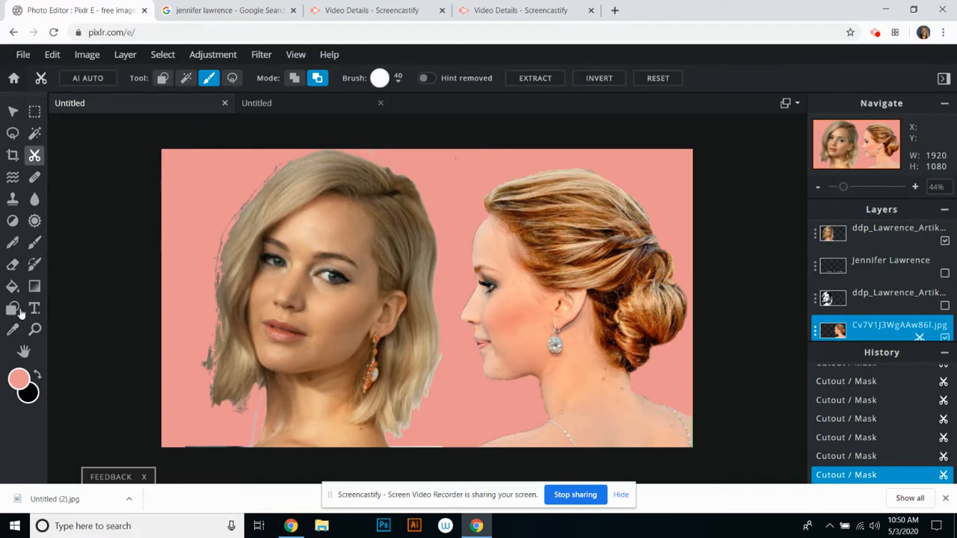
left_click(20, 381)
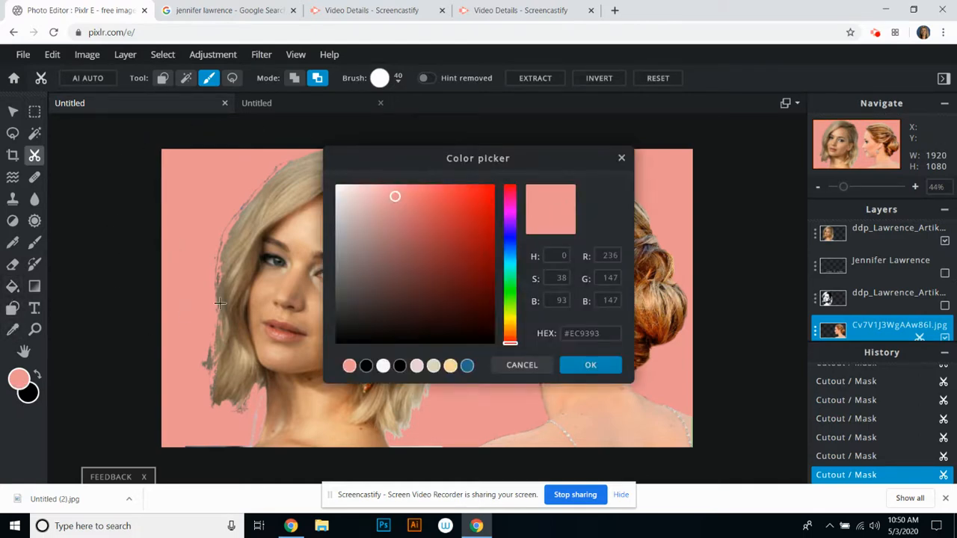
left_click(338, 337)
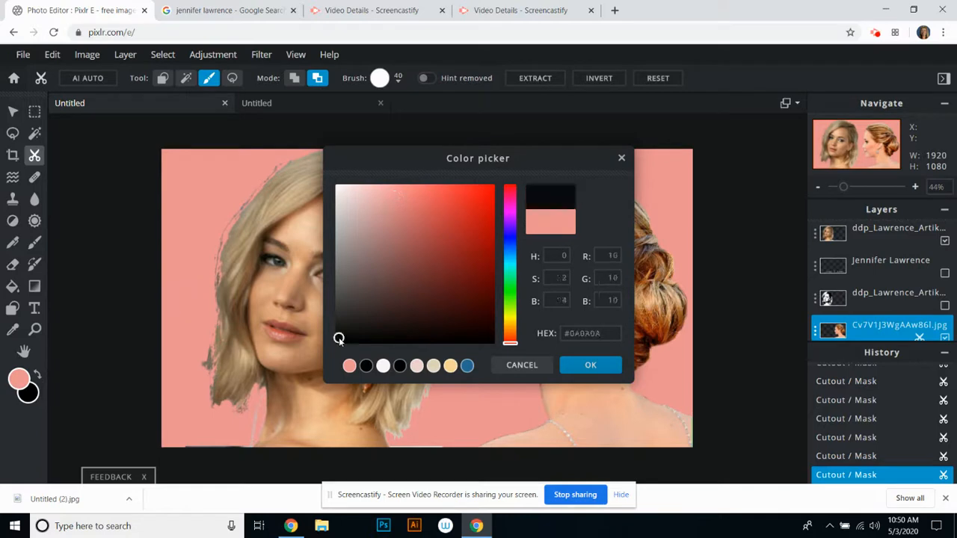
left_click(590, 365)
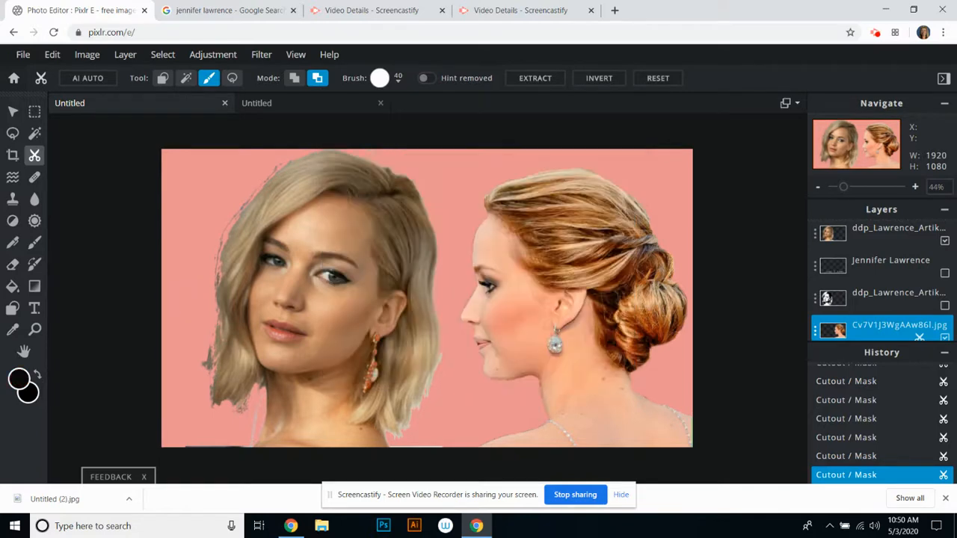
left_click(12, 288)
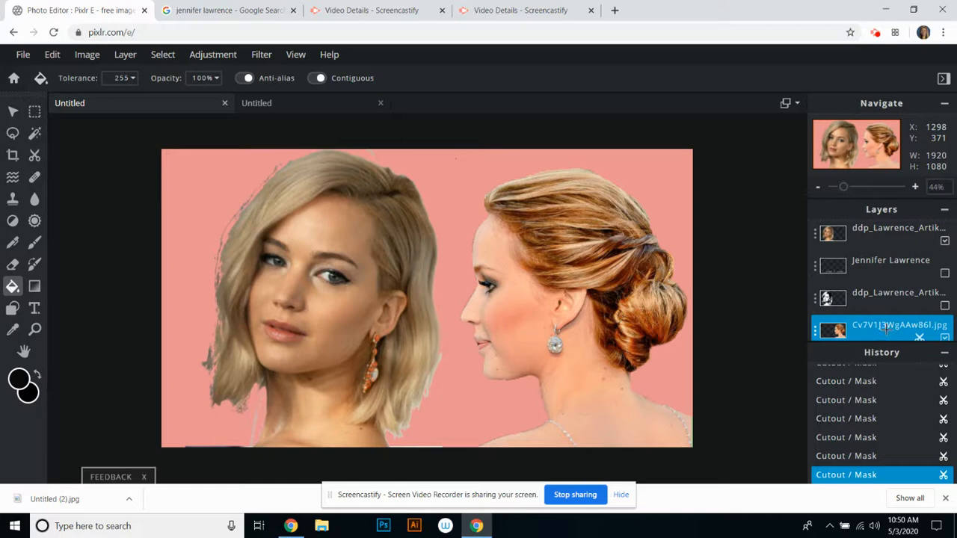
triple_click(630, 234)
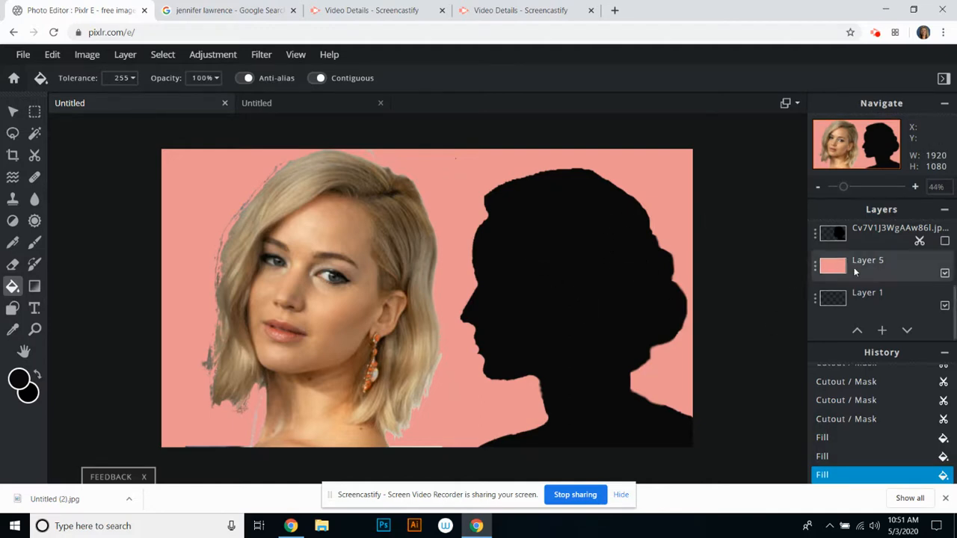
- Hide the newly filled Cv7V1J3WgAAw86l.jpg layer and make its copy directly below visible
scroll(853, 269, "up", 2)
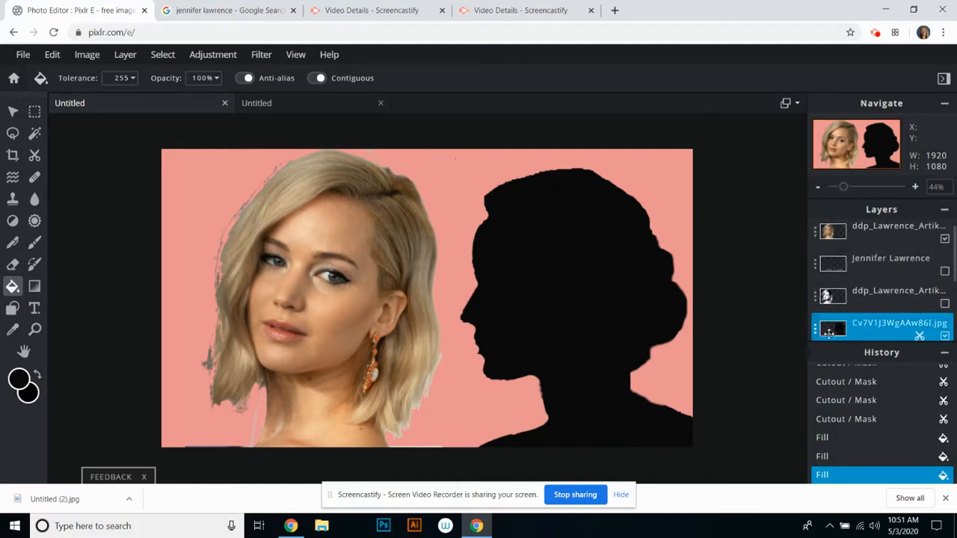
scroll(845, 322, "up", 1)
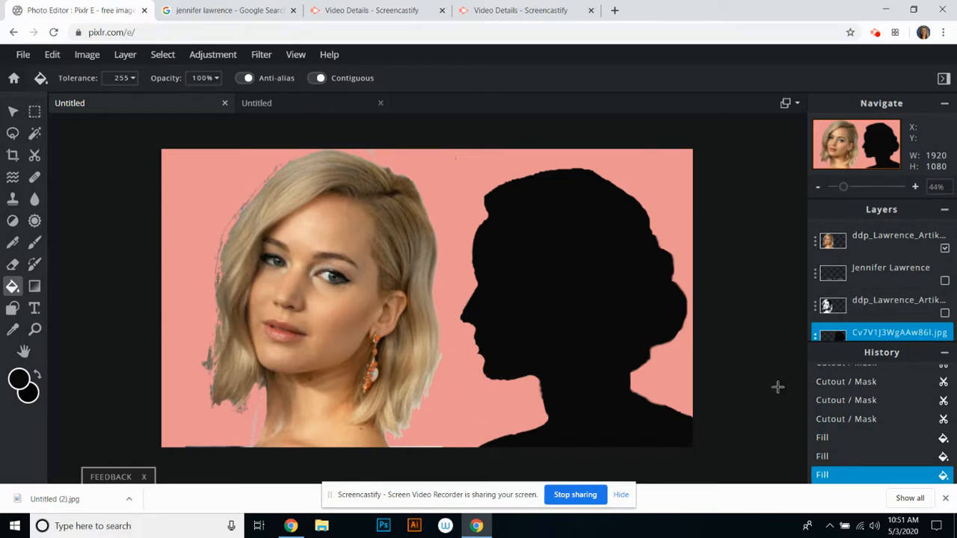
scroll(864, 331, "down", 1)
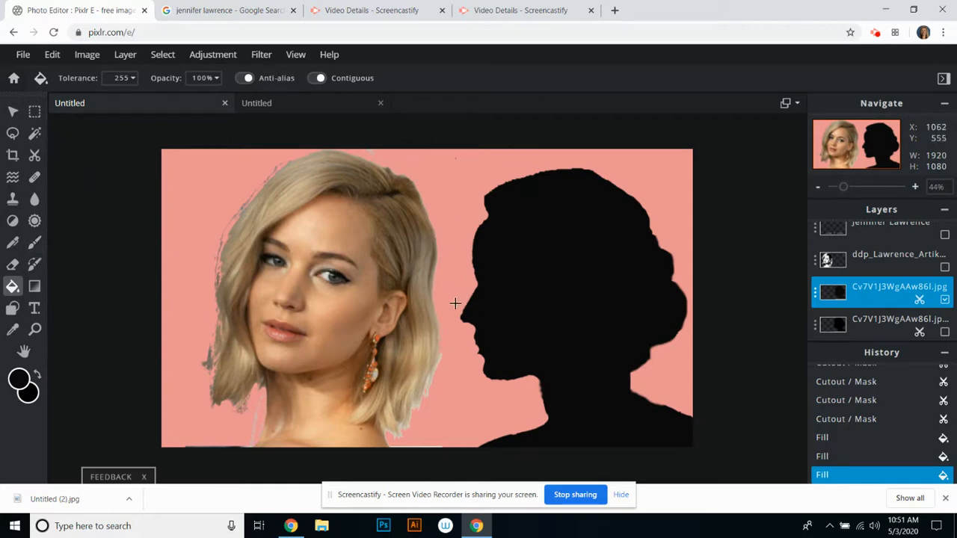
left_click(817, 293)
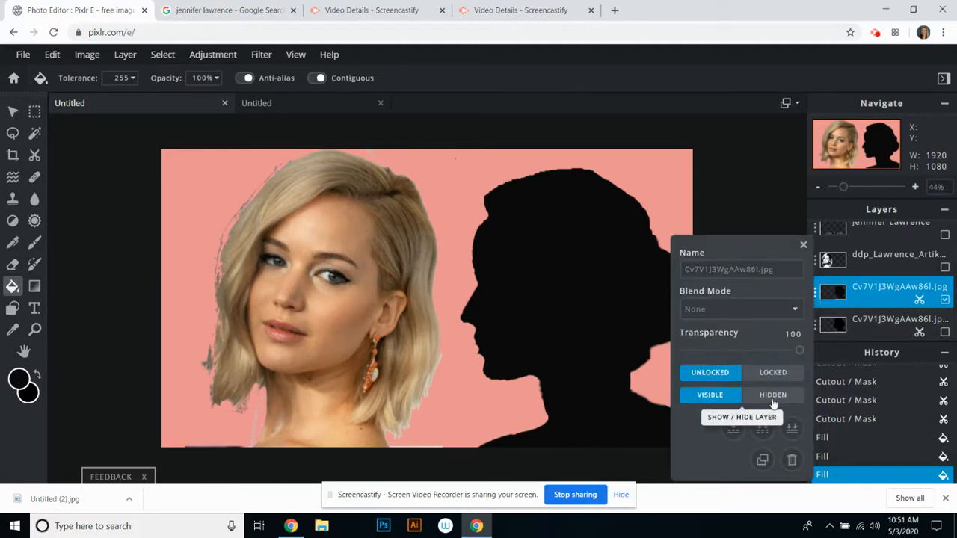
left_click(772, 394)
left_click(816, 326)
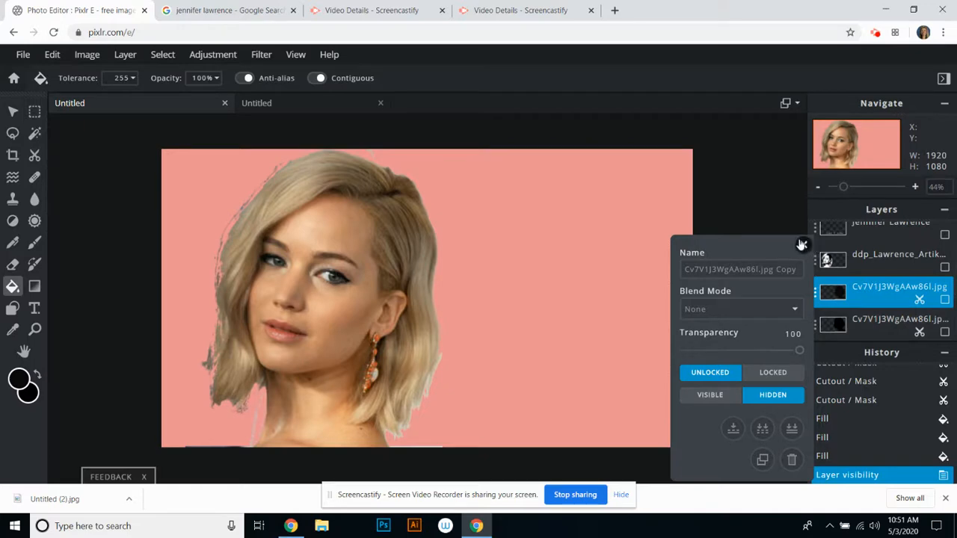
left_click(801, 245)
left_click(816, 326)
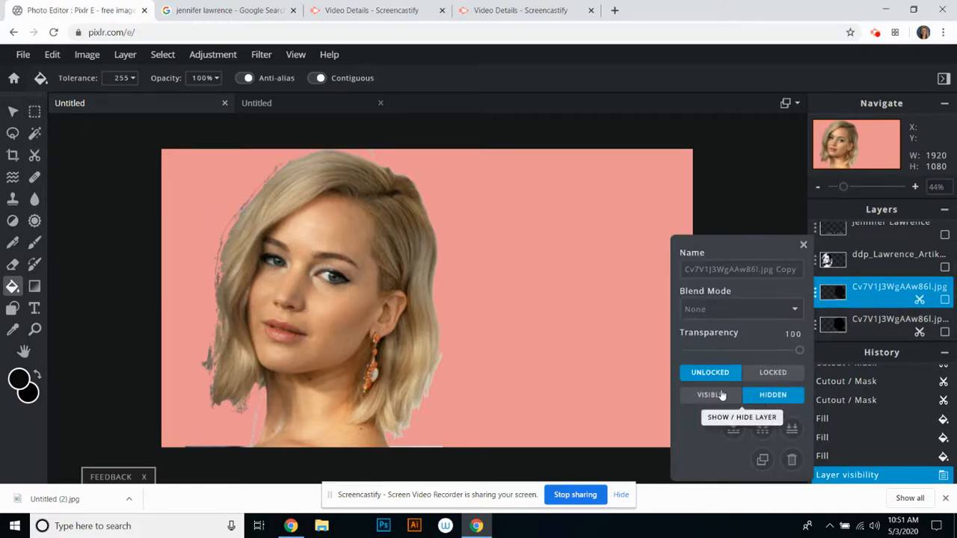
left_click(722, 395)
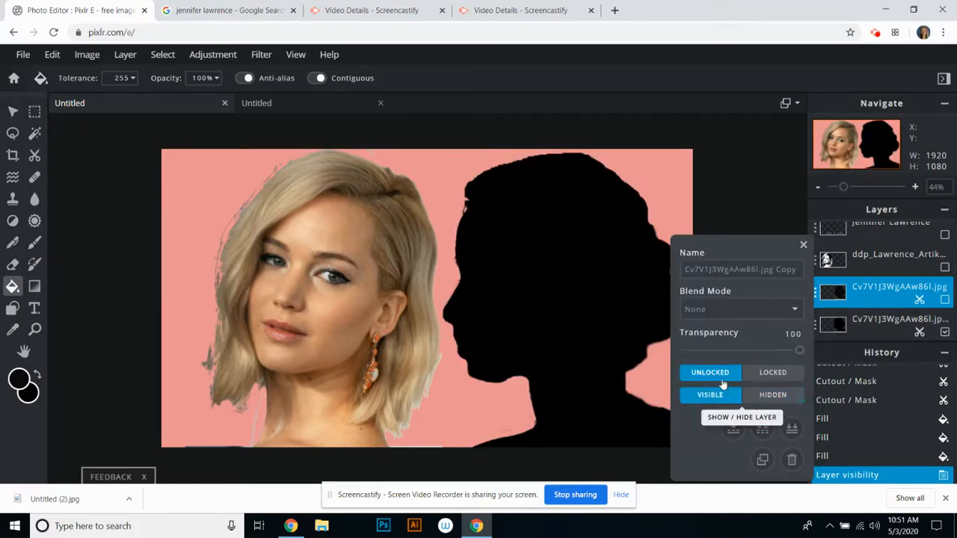
left_click(803, 246)
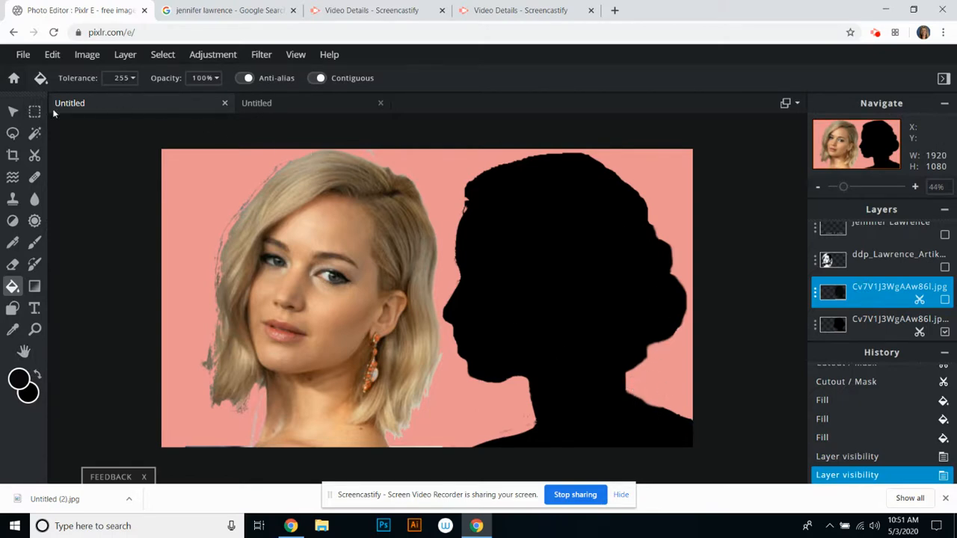
- Trim the back edge of the visible silhouette copy's hair with the draw cutout, and paint part of that edge back in
left_click(34, 243)
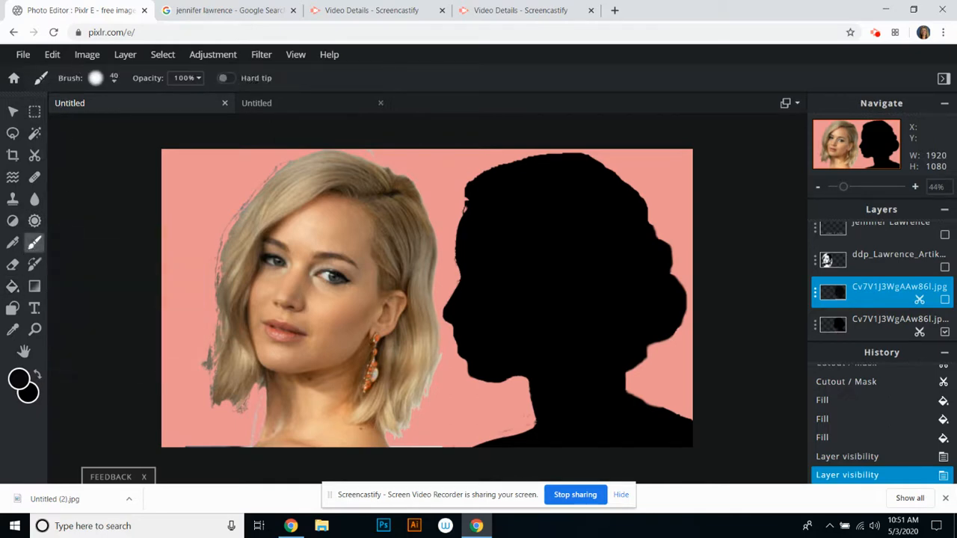
left_click(34, 155)
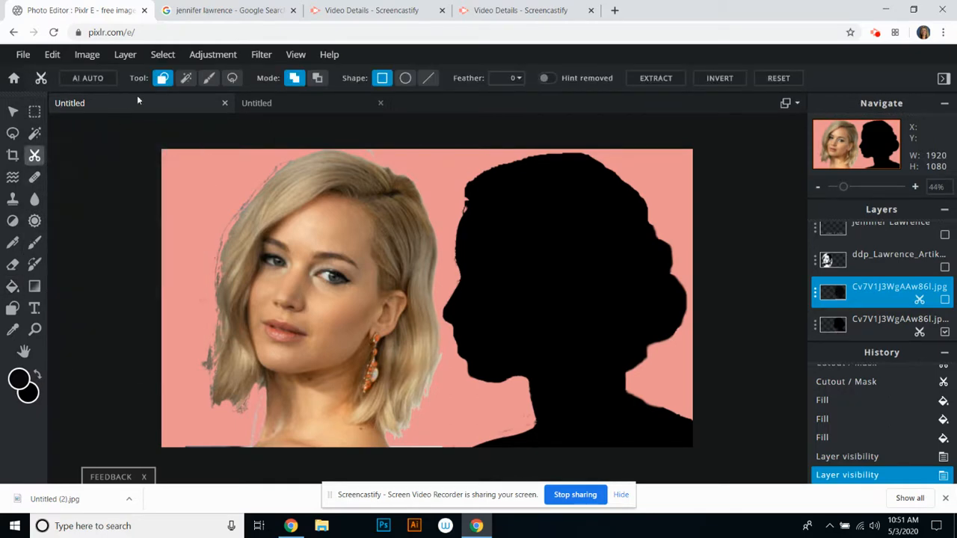
left_click(209, 79)
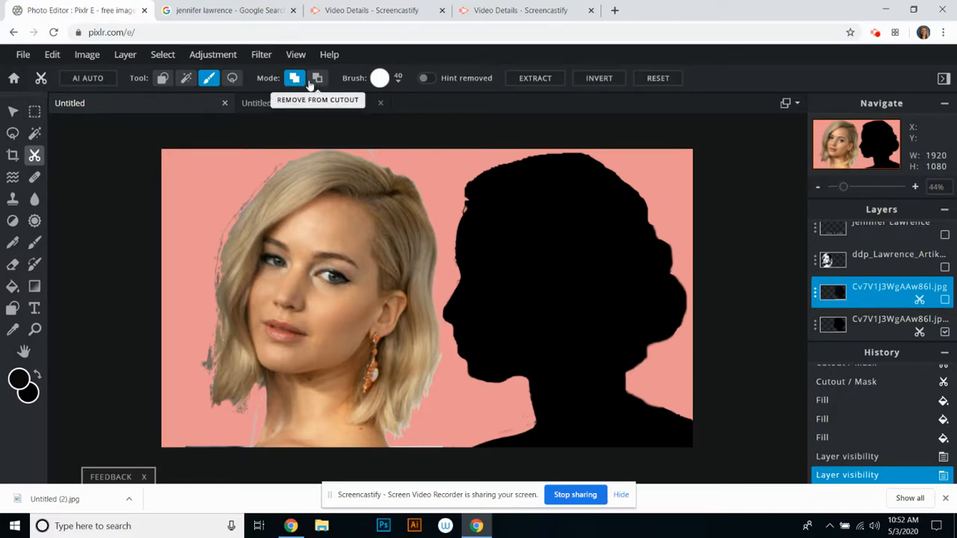
left_click(315, 81)
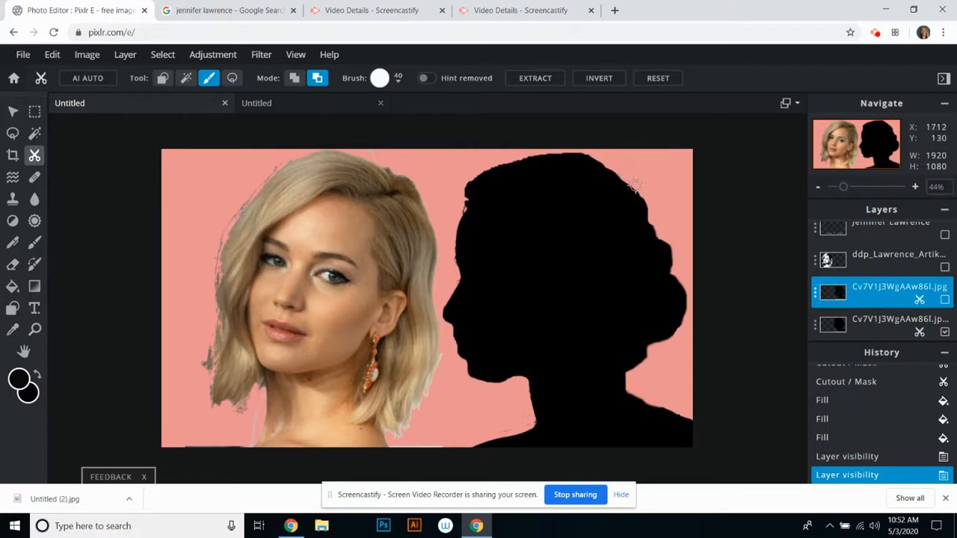
left_click(931, 292)
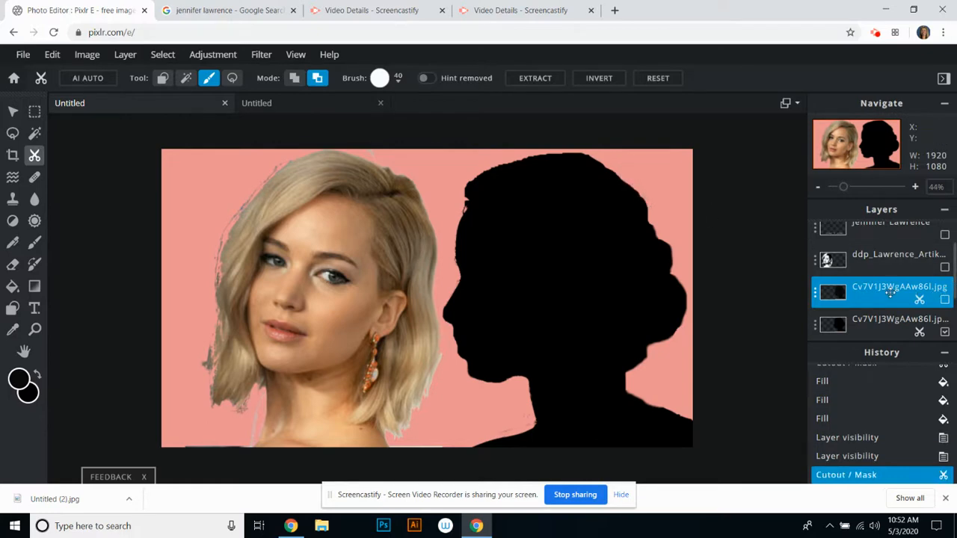
left_click(889, 330)
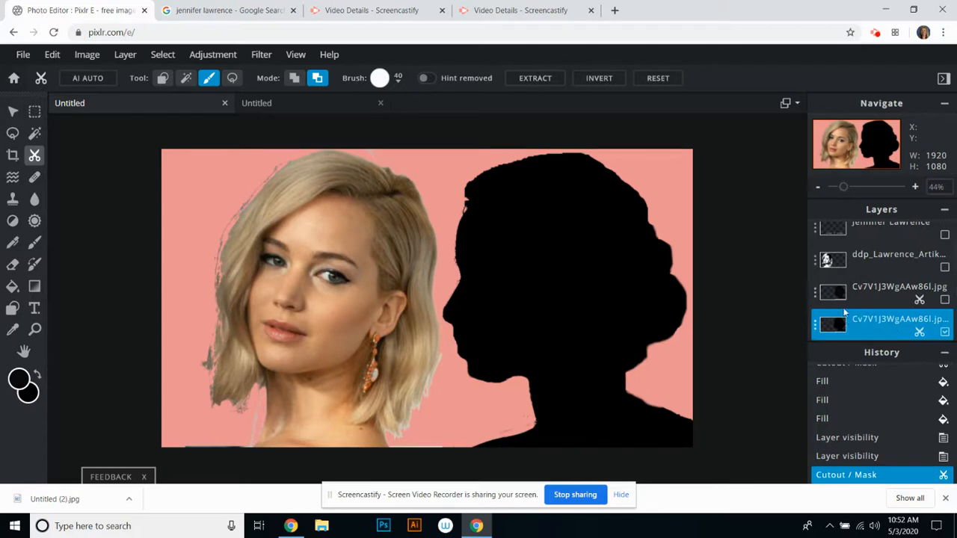
left_click(868, 298)
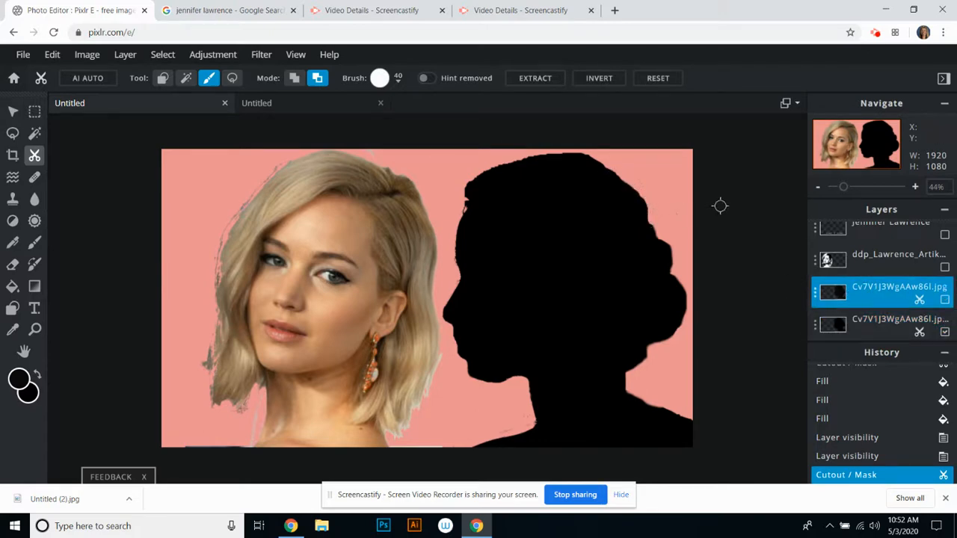
left_click_drag(720, 205, 736, 205)
left_click(862, 323)
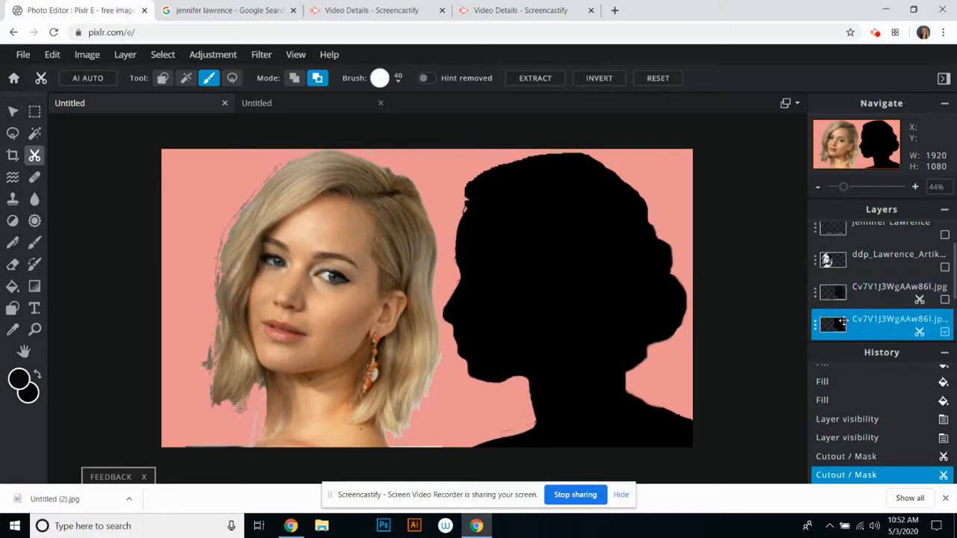
left_click_drag(614, 171, 665, 231)
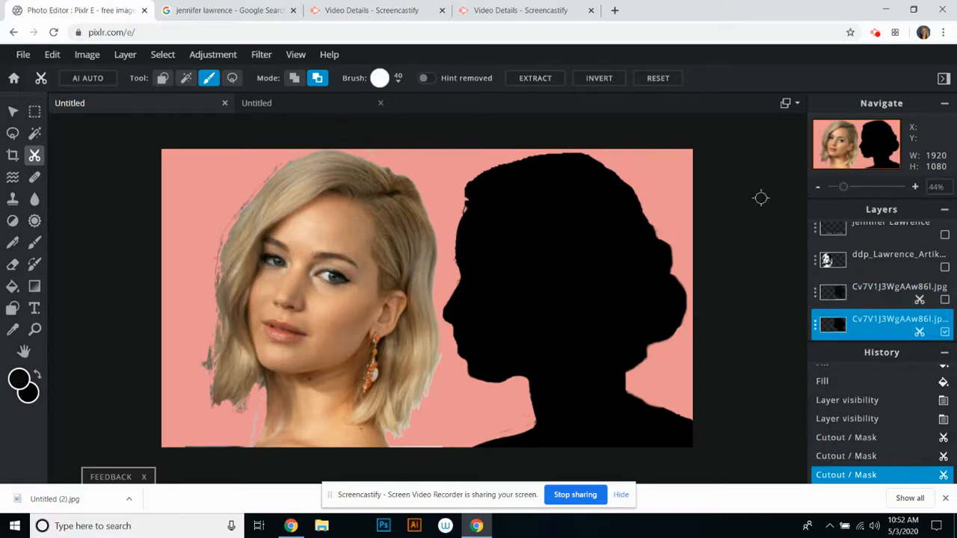
left_click(294, 77)
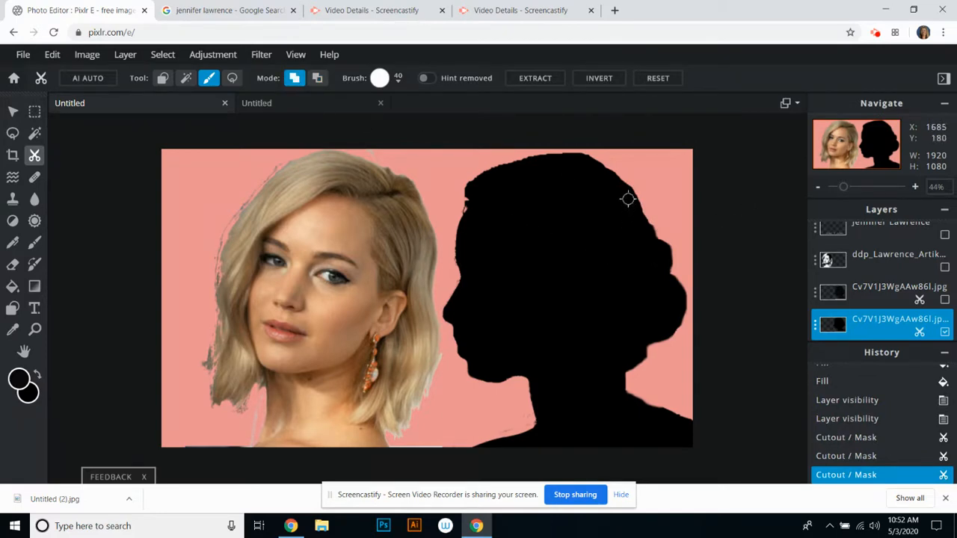
left_click_drag(628, 195, 665, 263)
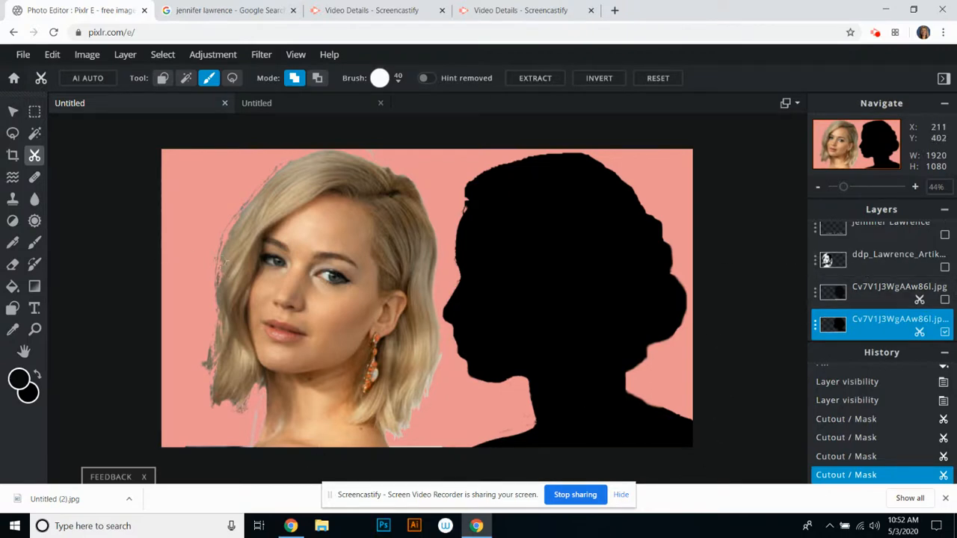
- Show the black-and-white portrait layer and briefly hide the colour portrait above it to compare the two
left_click(819, 266)
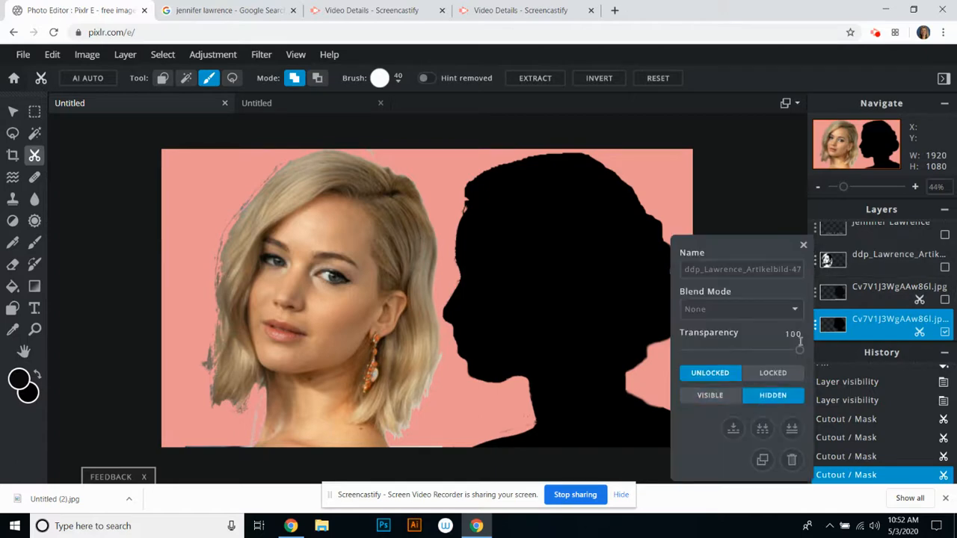
left_click(694, 400)
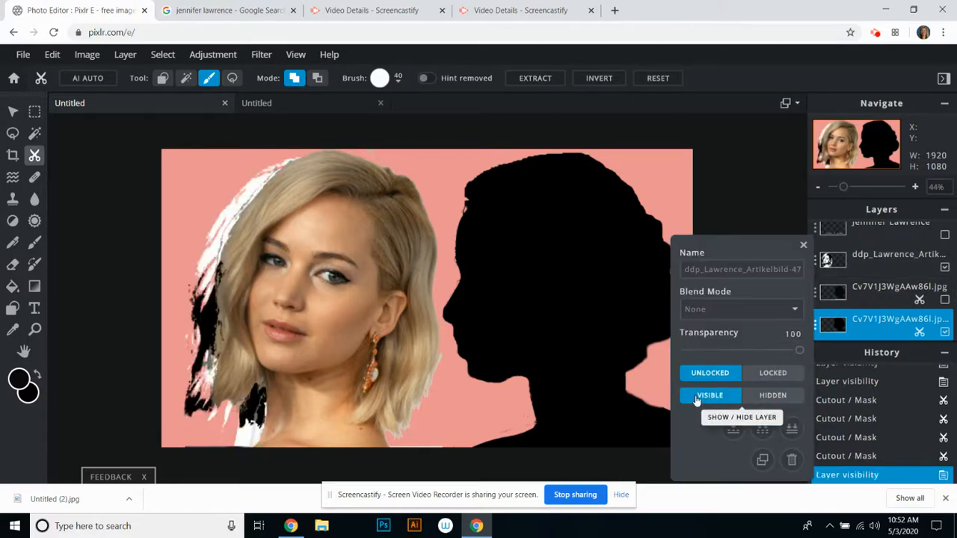
scroll(829, 299, "up", 2)
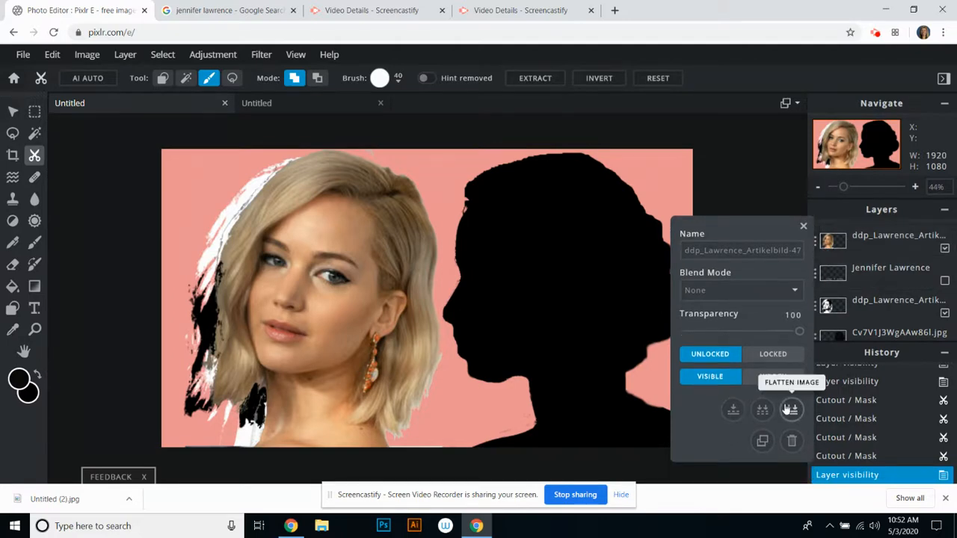
left_click(771, 379)
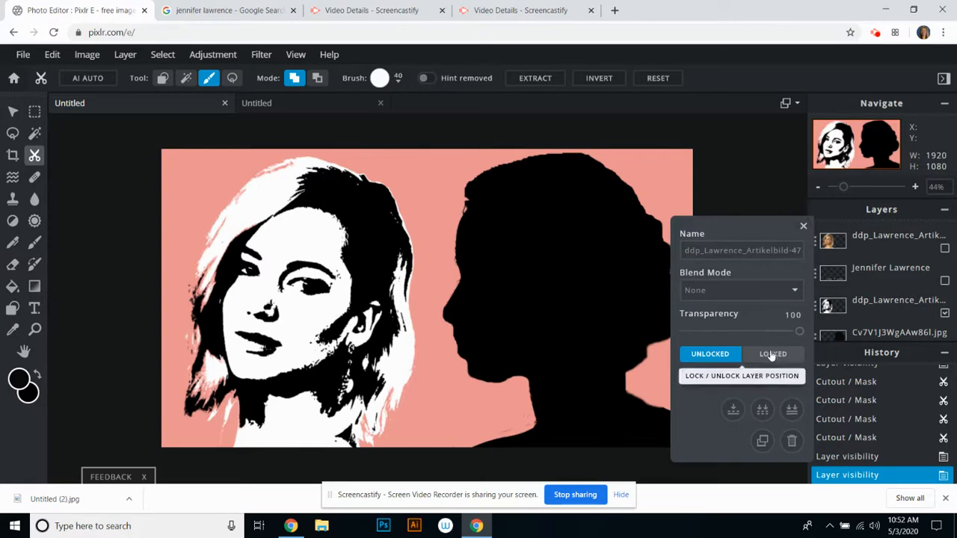
left_click(710, 376)
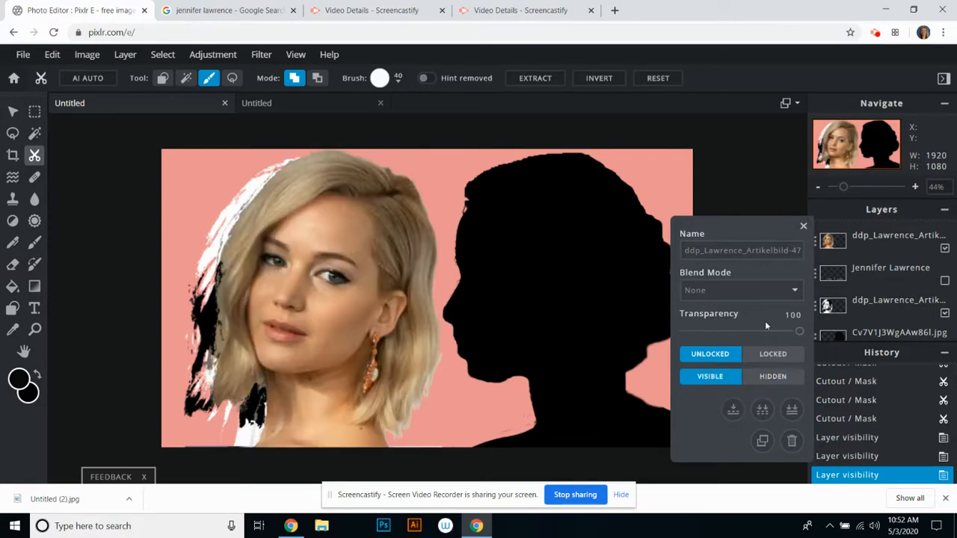
left_click(804, 225)
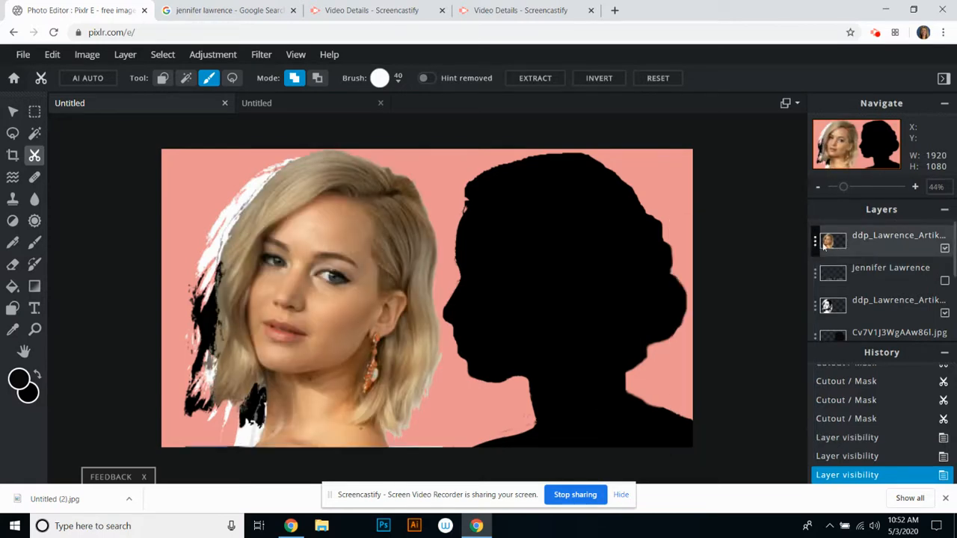
- Select the colour portrait layer and hide the black-and-white portrait layer
left_click(825, 245)
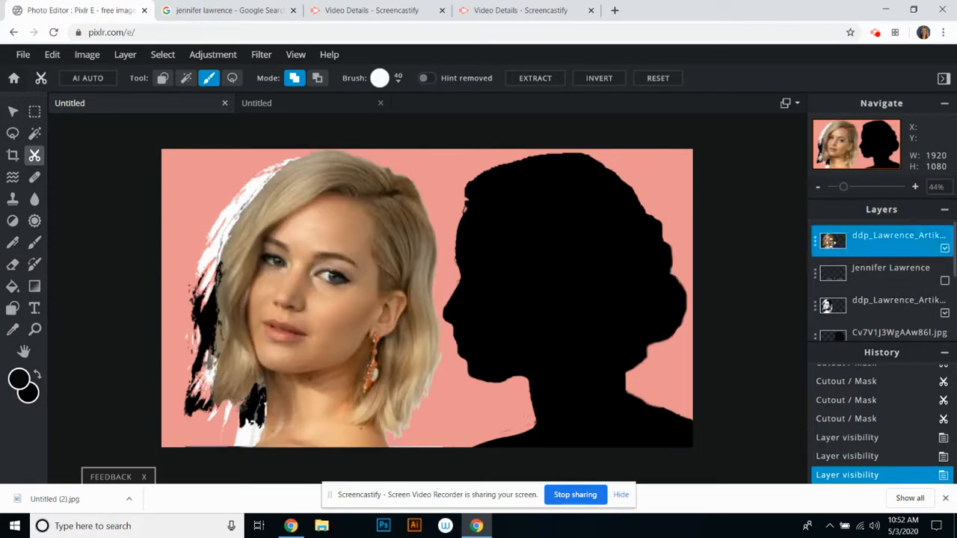
left_click(816, 309)
left_click(772, 395)
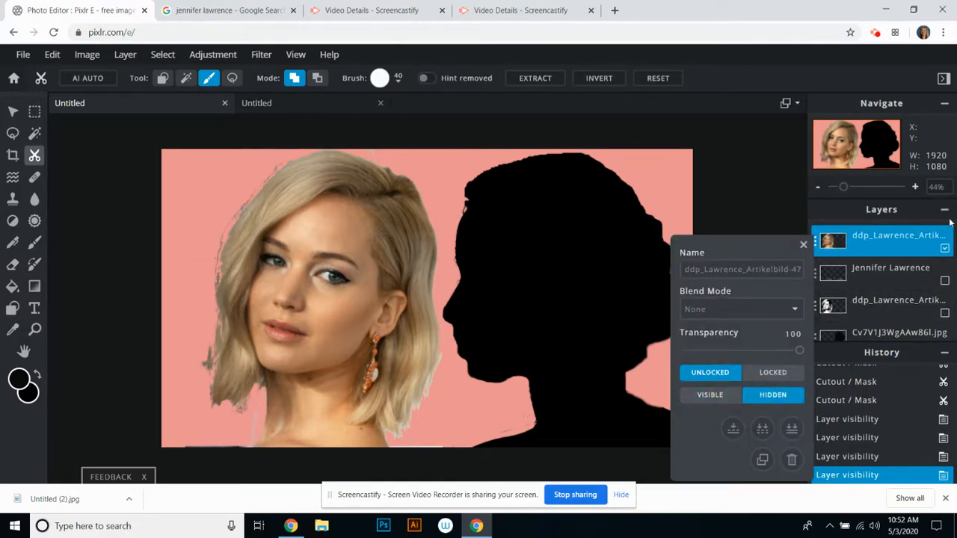
left_click(803, 245)
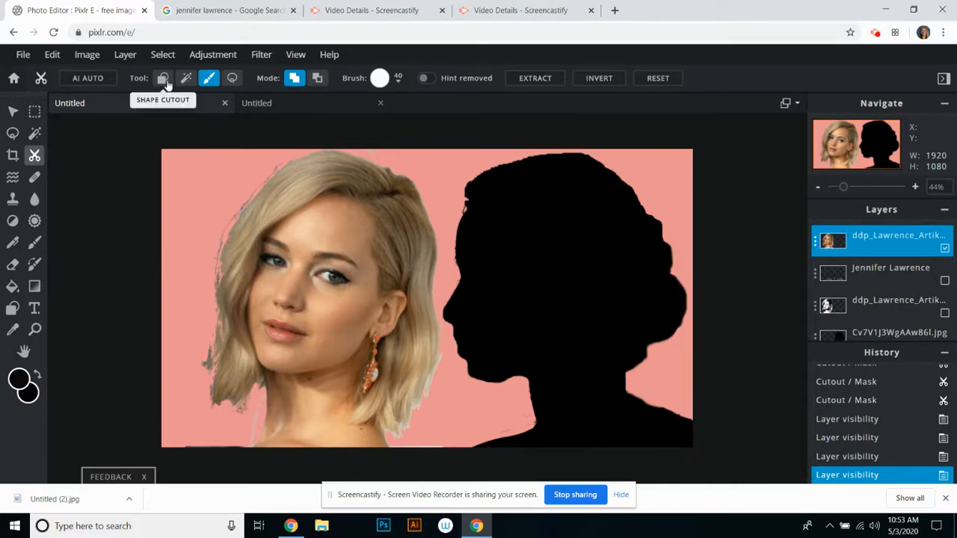
- Apply a Threshold adjustment with level 115 to the colour portrait, trying higher levels up to 255 first
left_click(214, 56)
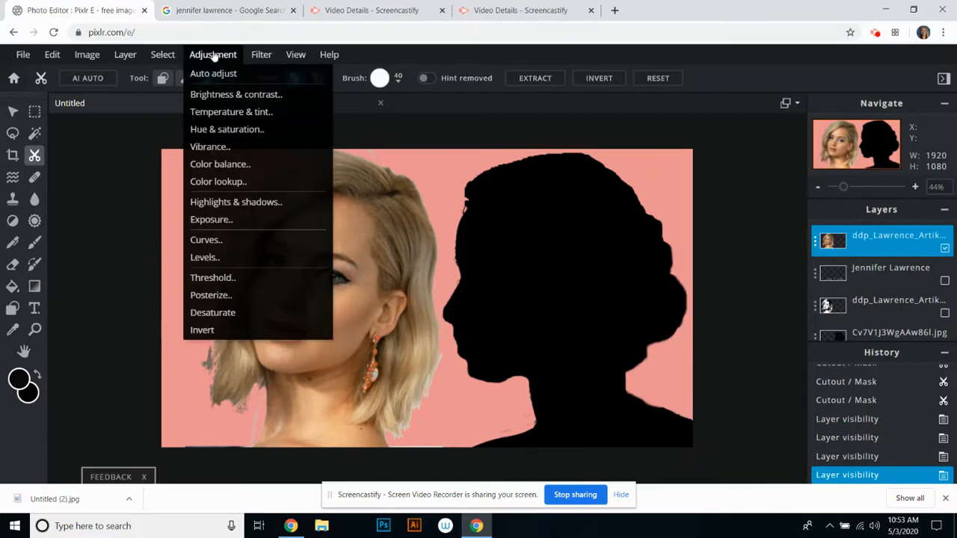
left_click(245, 278)
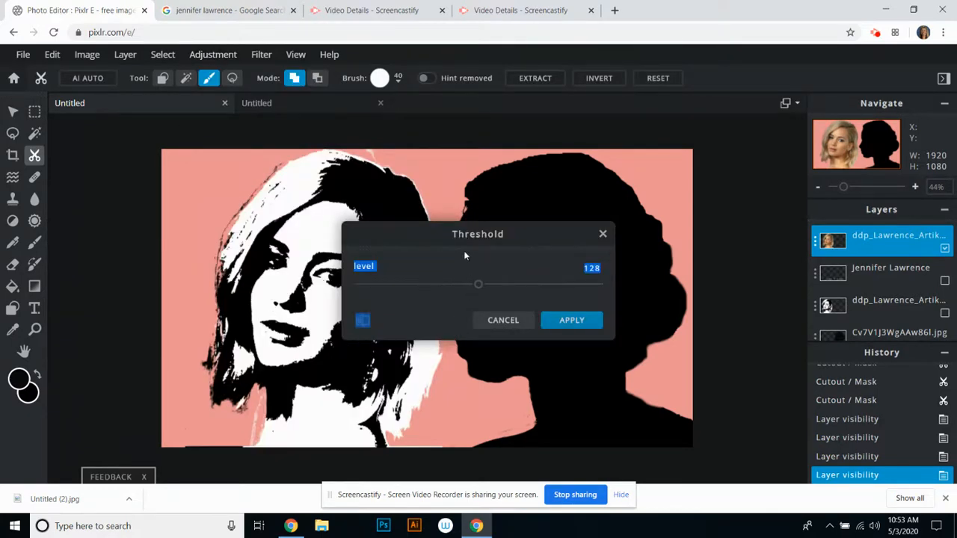
left_click_drag(461, 236, 596, 247)
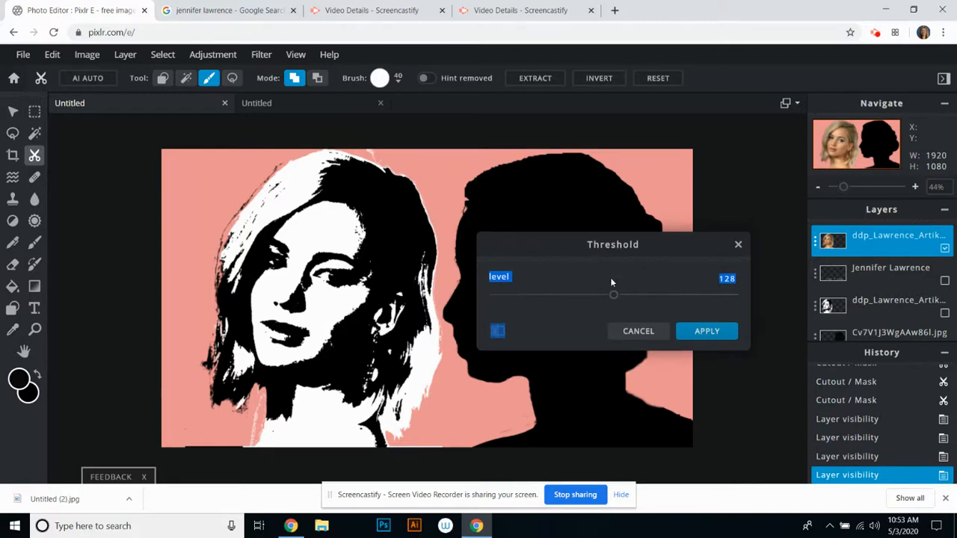
left_click_drag(613, 297, 705, 313)
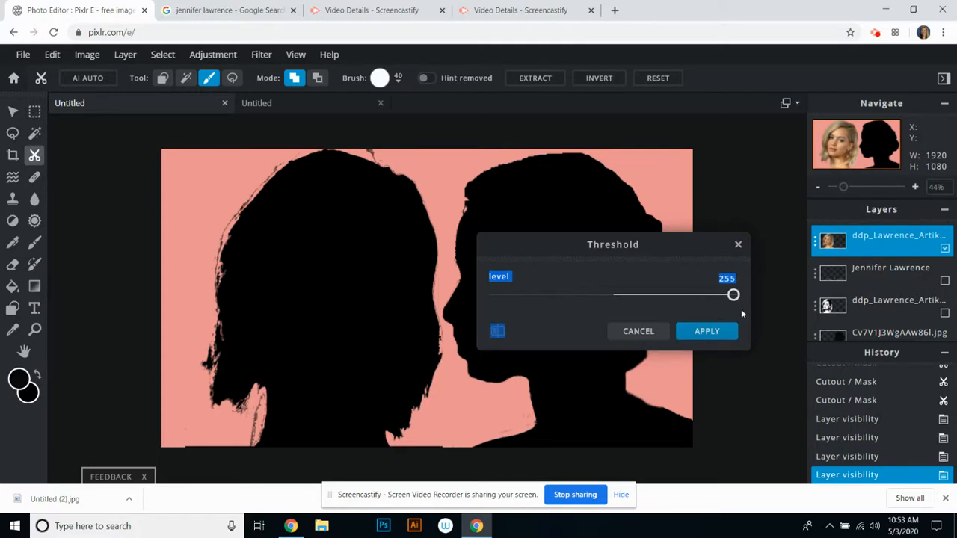
left_click_drag(741, 309, 602, 318)
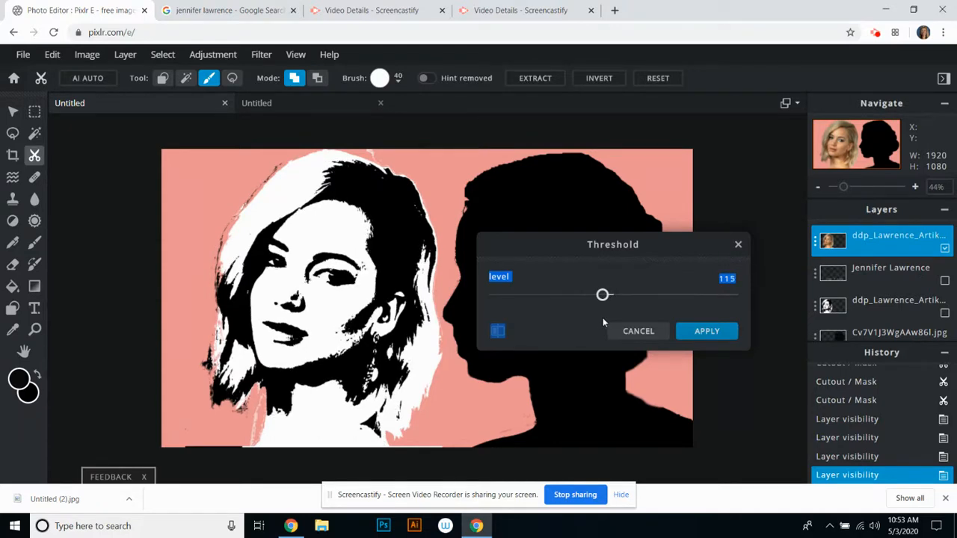
left_click(726, 336)
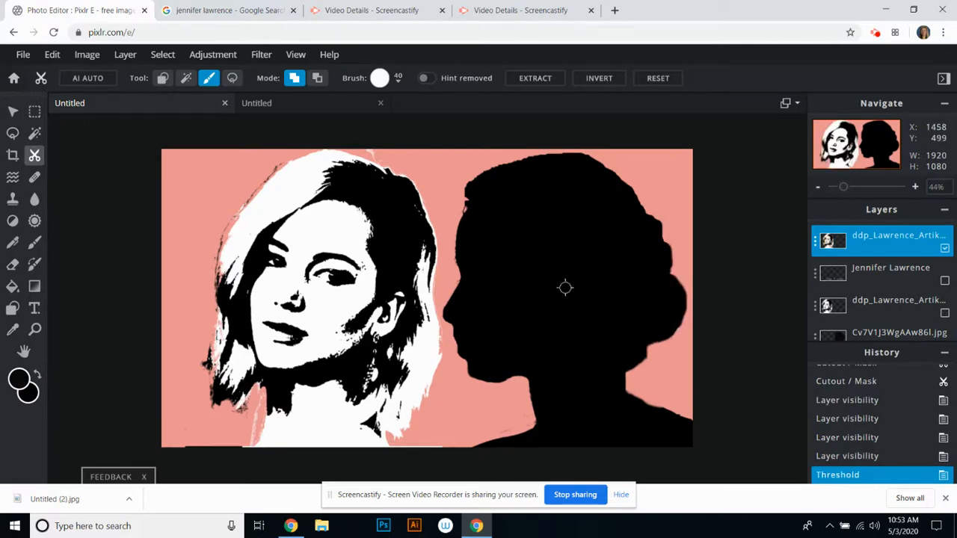
- Move the thresholded front portrait slightly down and away from the silhouette, to about 40 from the left and 13 from the top
left_click(12, 112)
mouse_move(344, 321)
left_mouse_down()
mouse_move(310, 323)
mouse_move(324, 337)
mouse_move(331, 330)
left_mouse_up()
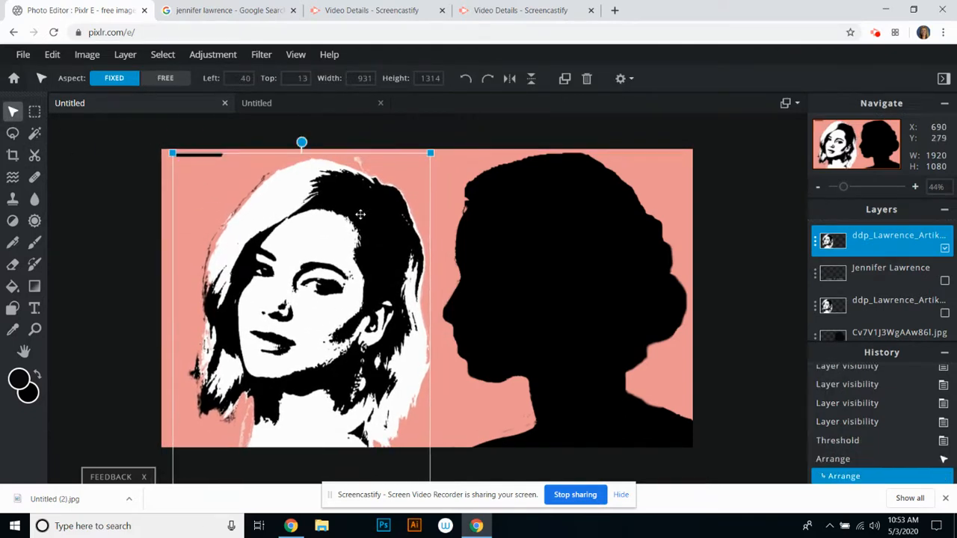